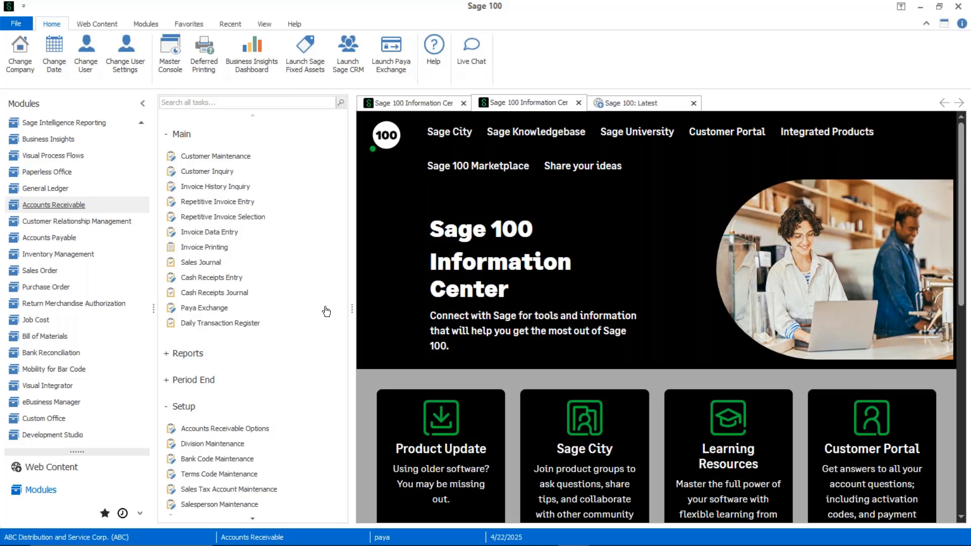
- Open Customer Maintenance in Accounts Receivable and load the Avnet Processing Corp record from the customer list
click(207, 176)
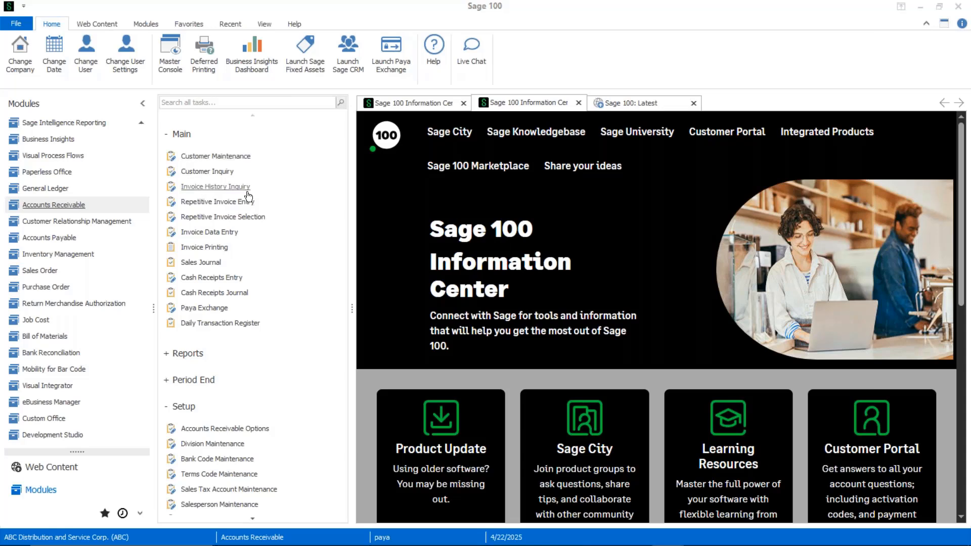
click(239, 157)
click(667, 537)
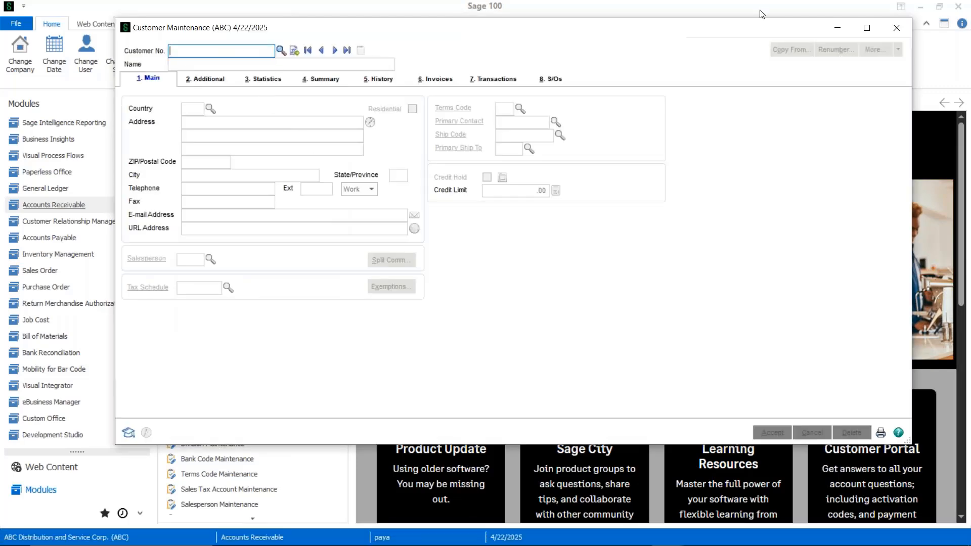
click(280, 51)
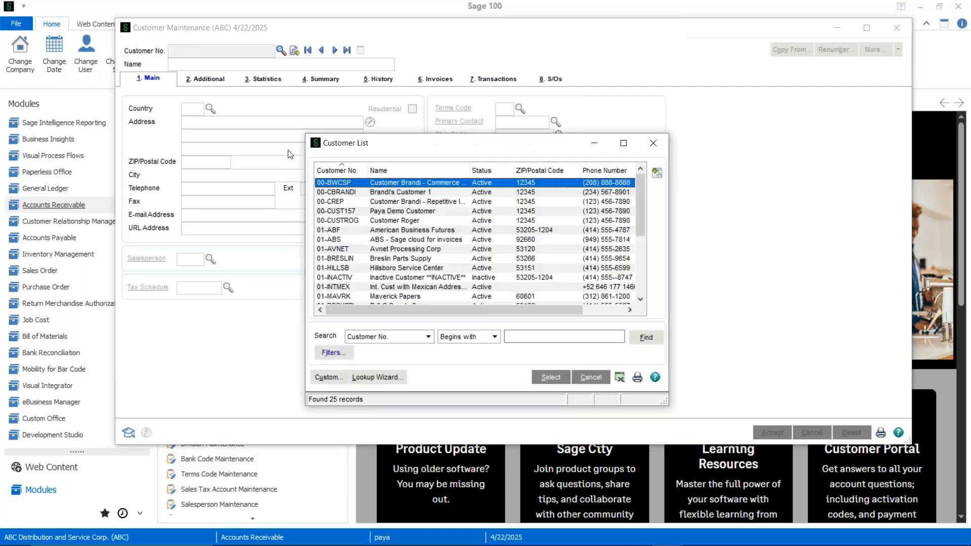
click(345, 249)
double_click(344, 248)
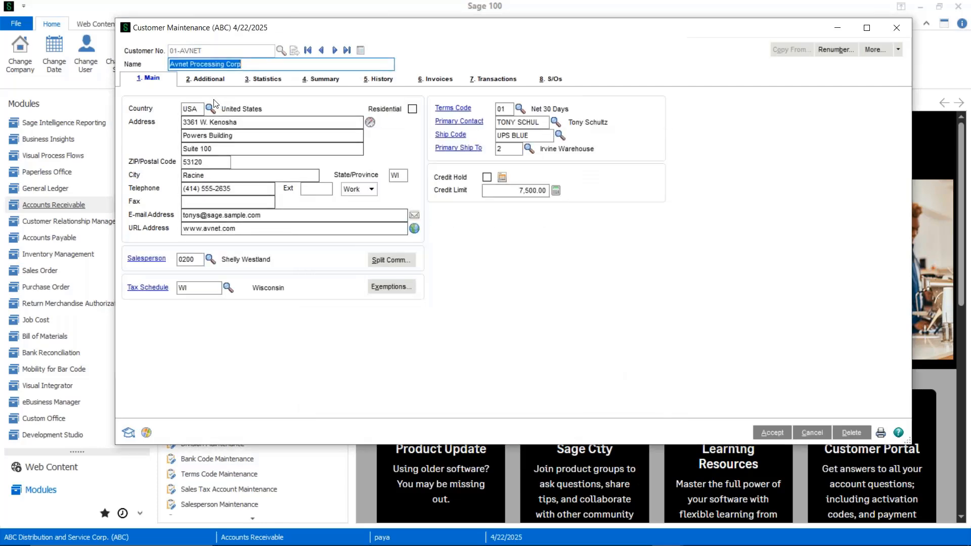
- Start a new payment record in the customer's credit card and ACH maintenance with payment type ACH2 and payment ID ACH-1234
key(alt+2)
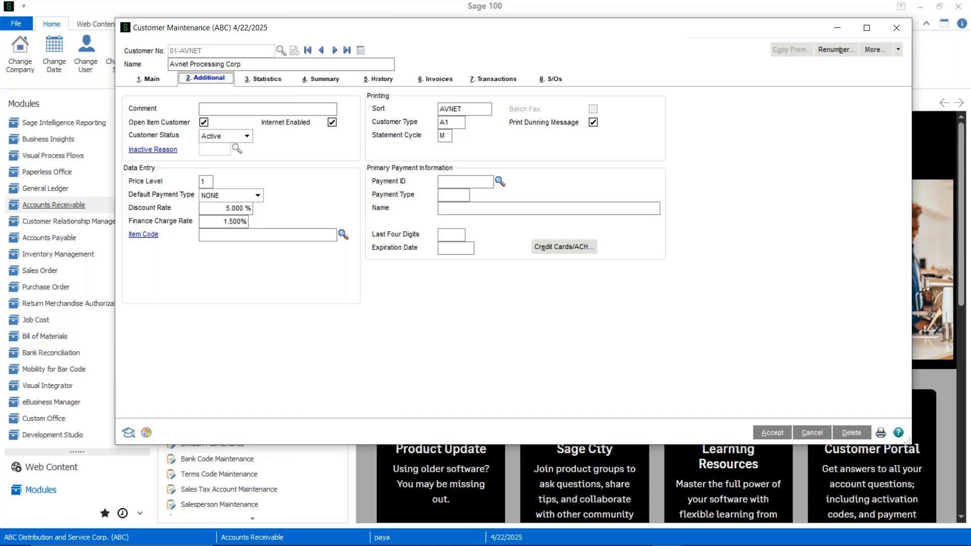
click(562, 248)
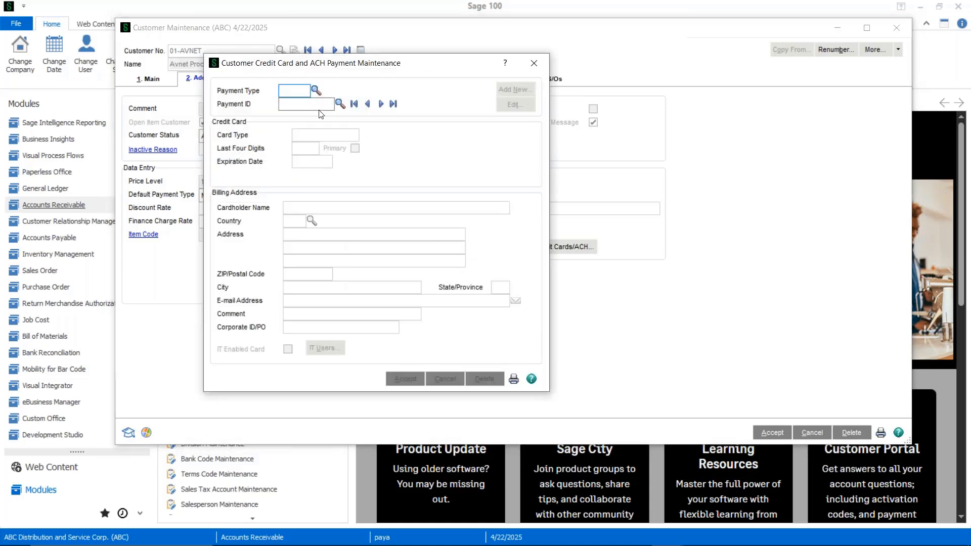
click(316, 91)
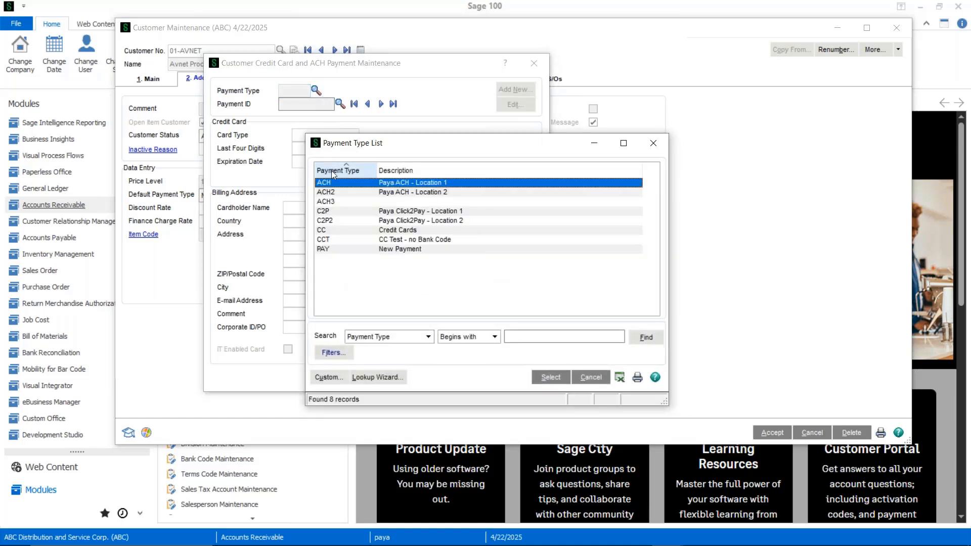
double_click(334, 192)
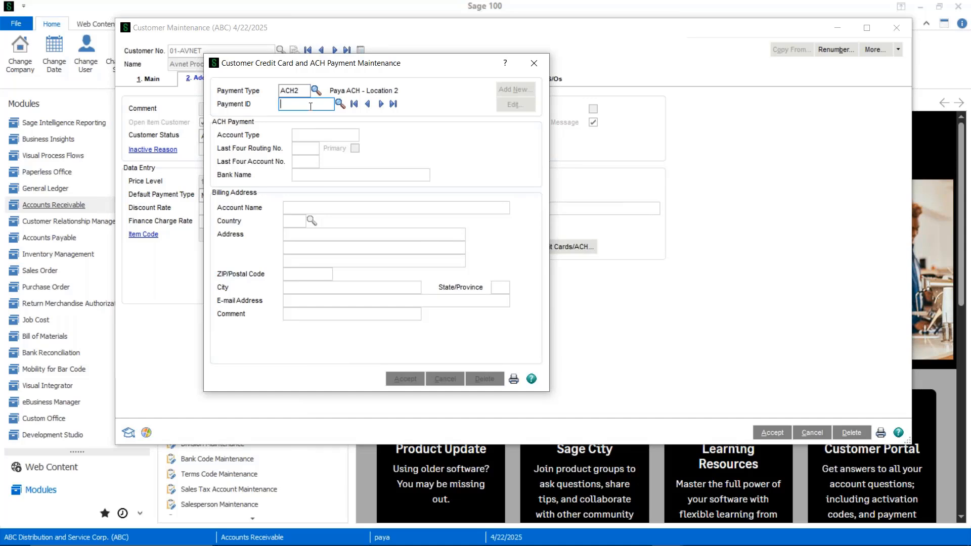
text(ACH-)
text(12345)
key(BackSpace)
key(Tab)
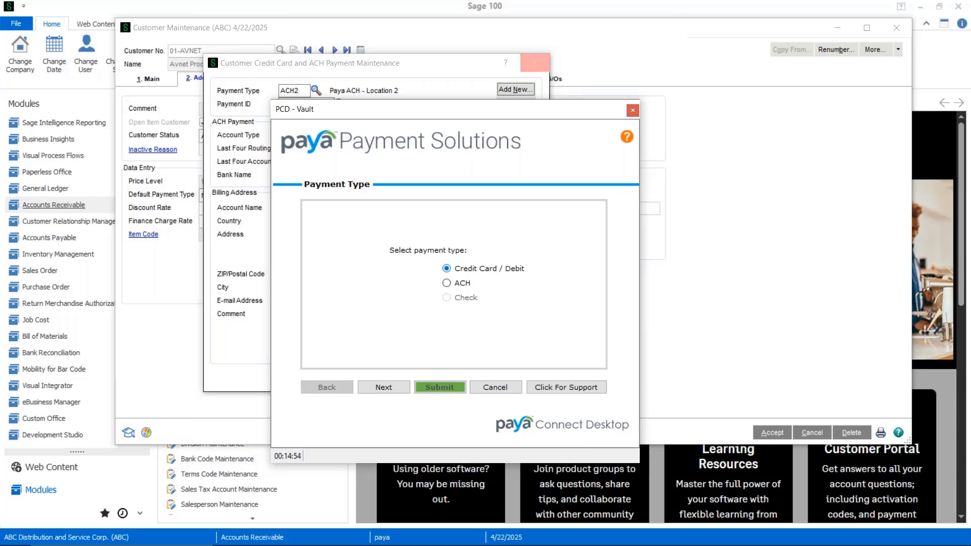
- Choose ACH as the payment type in the Paya vault form and continue to the check information
drag(445, 116, 495, 129)
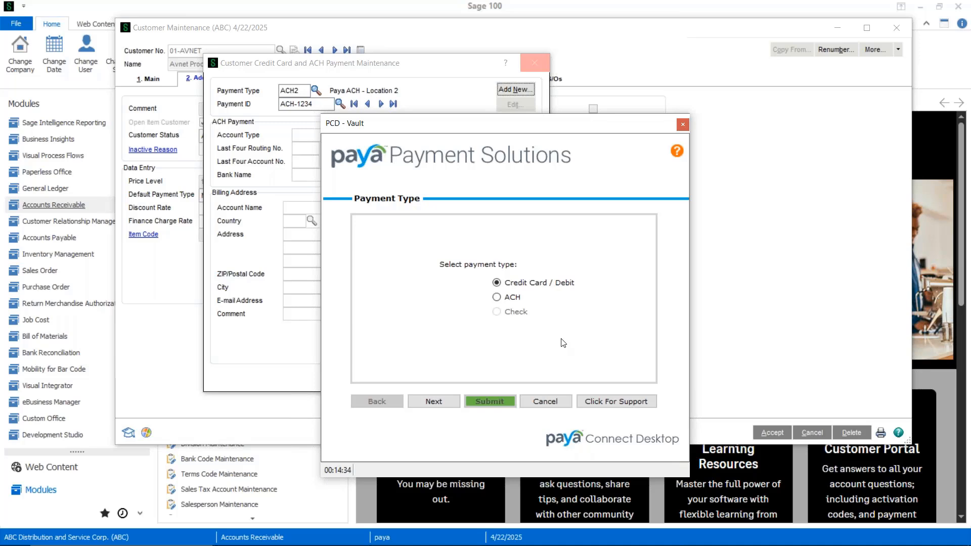
click(515, 299)
click(434, 400)
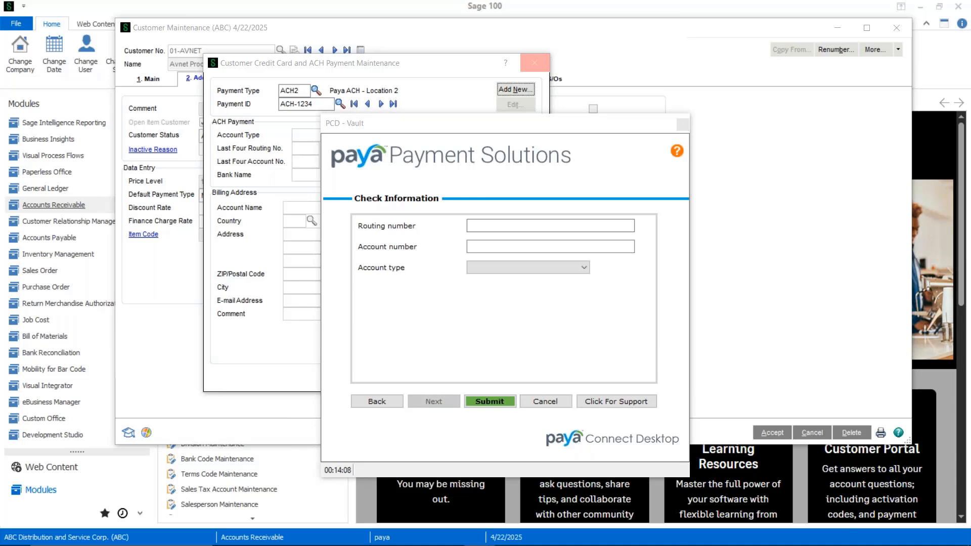
- Enter the bank routing number and account number, set the account type to Checking, and submit the check information
click(496, 226)
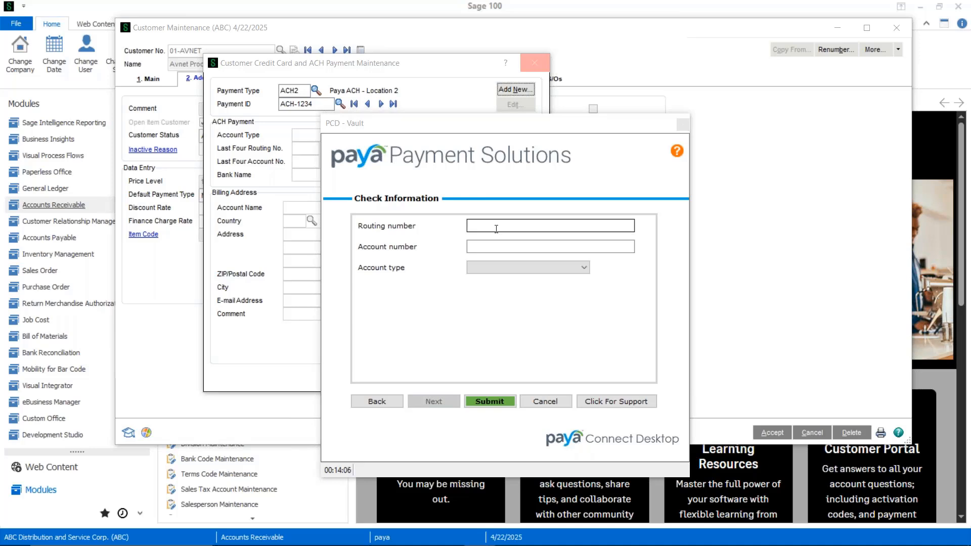
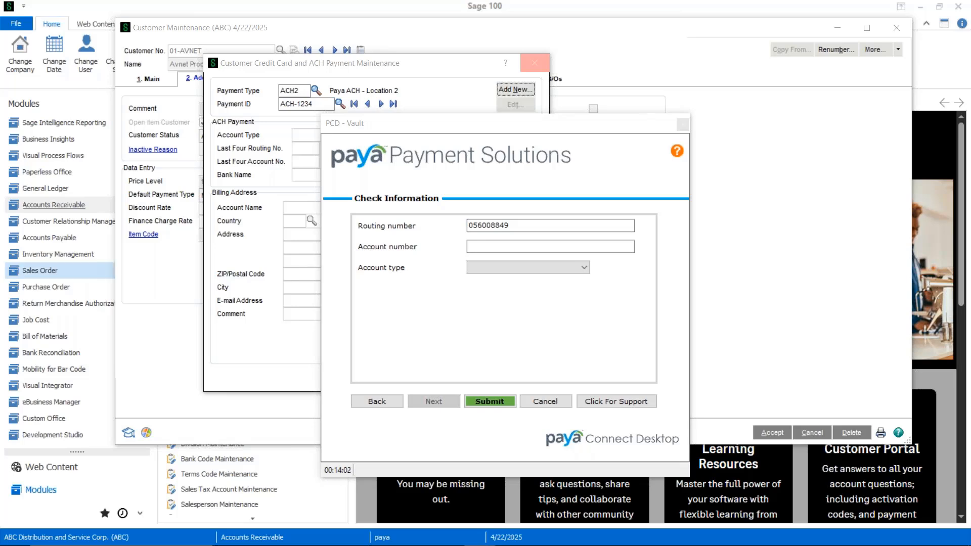
click(478, 247)
key(ctrl+v)
click(493, 268)
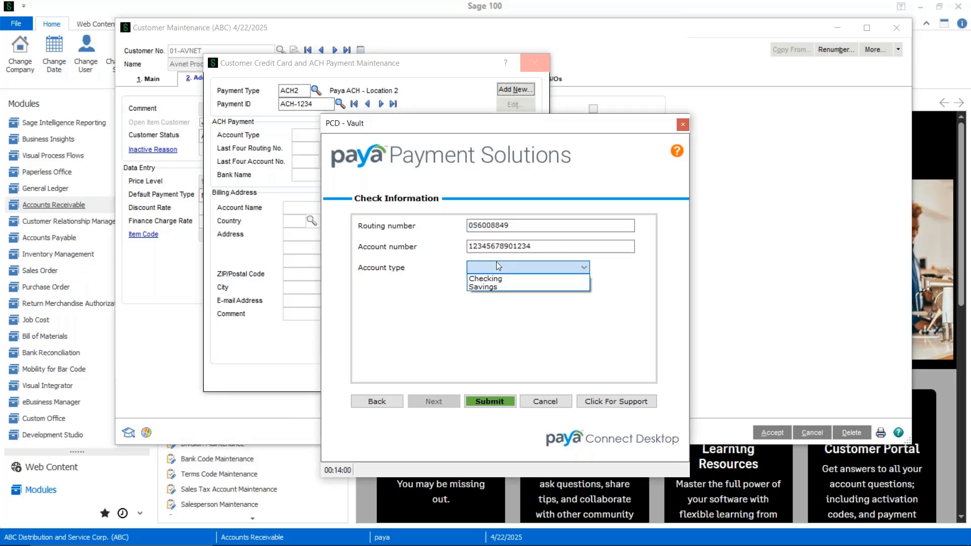
click(501, 277)
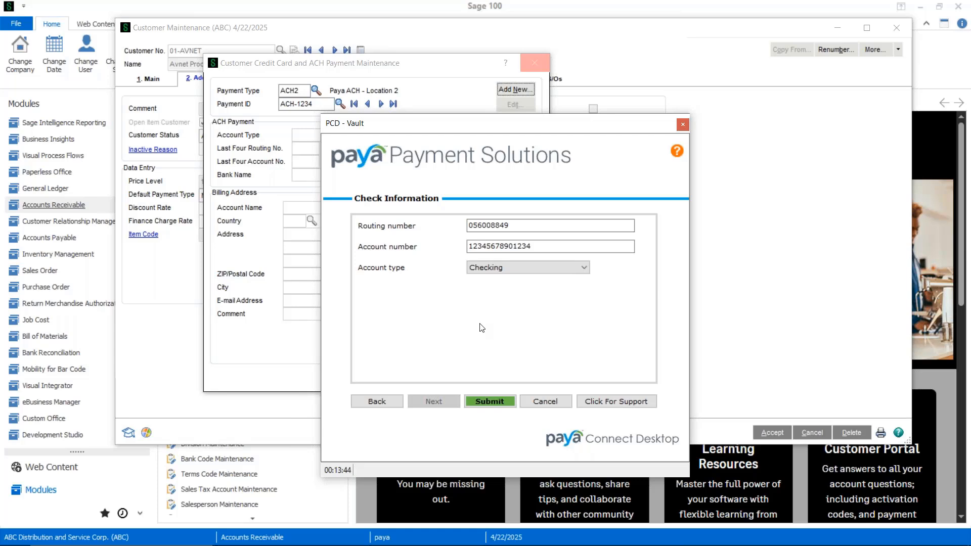
click(483, 402)
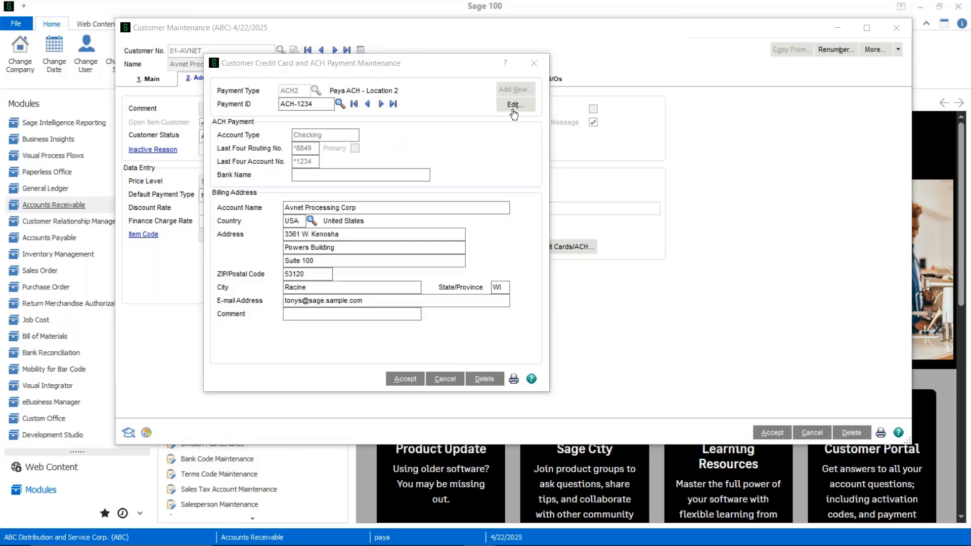
- Review the stored bank details without changing them, then accept the ACH payment record and close payment maintenance
click(513, 107)
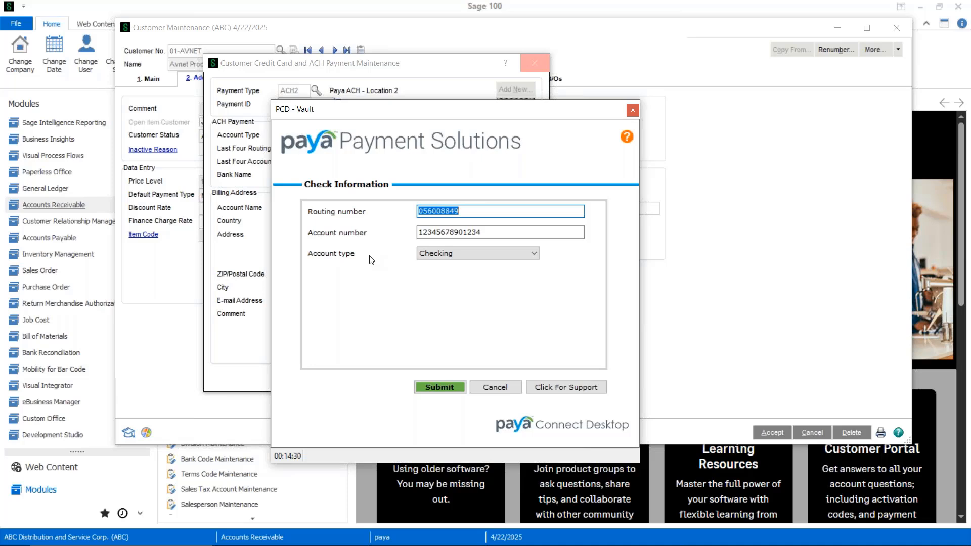
click(486, 387)
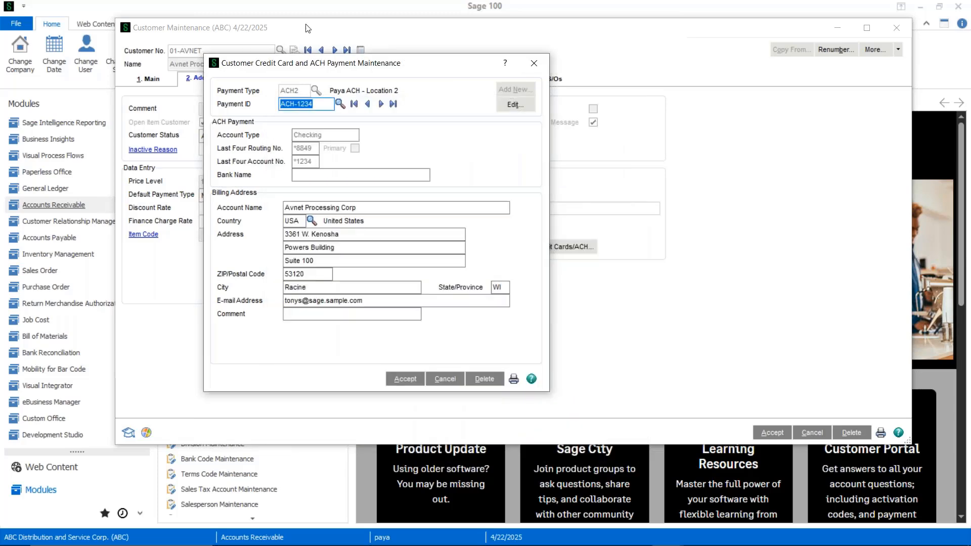
click(403, 382)
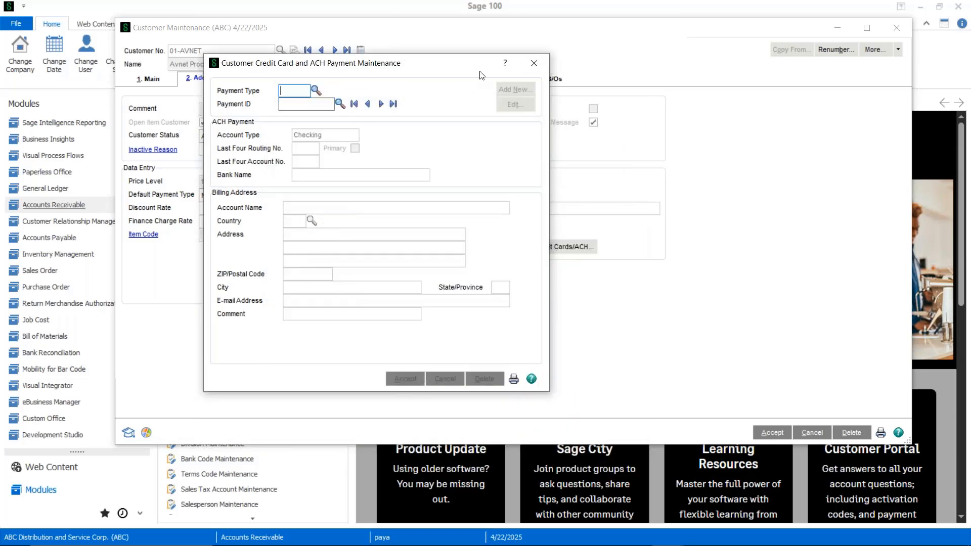
click(533, 63)
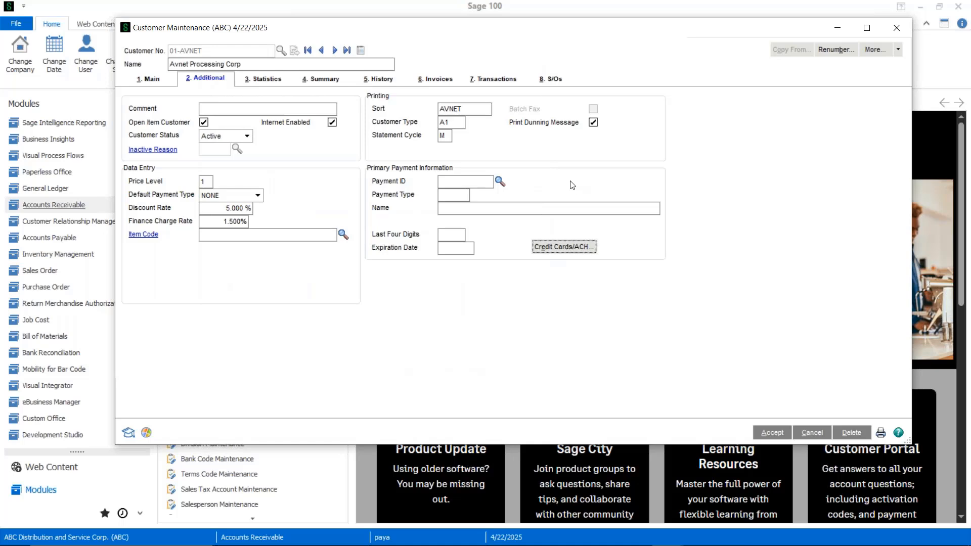
- Select ACH-1234 as the customer's primary payment ID
click(500, 181)
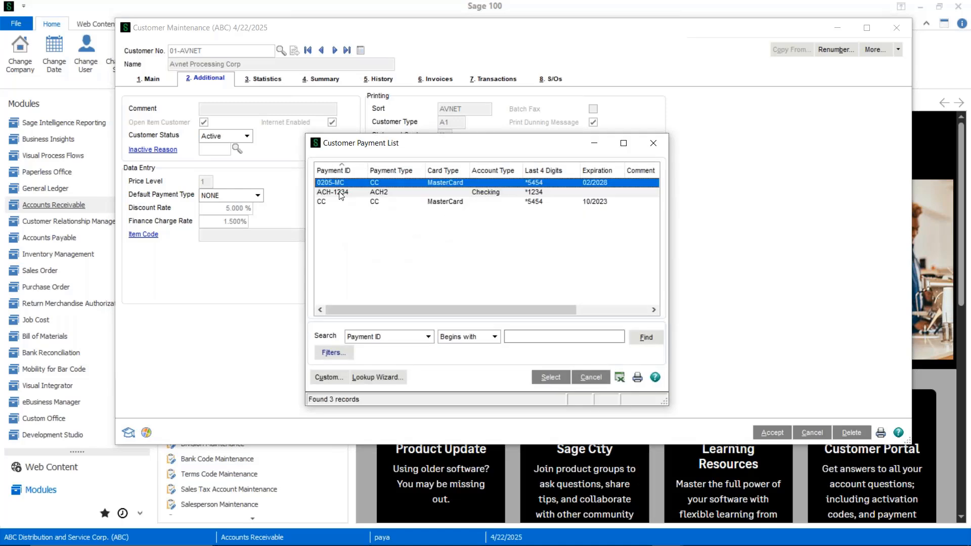
click(340, 194)
double_click(340, 194)
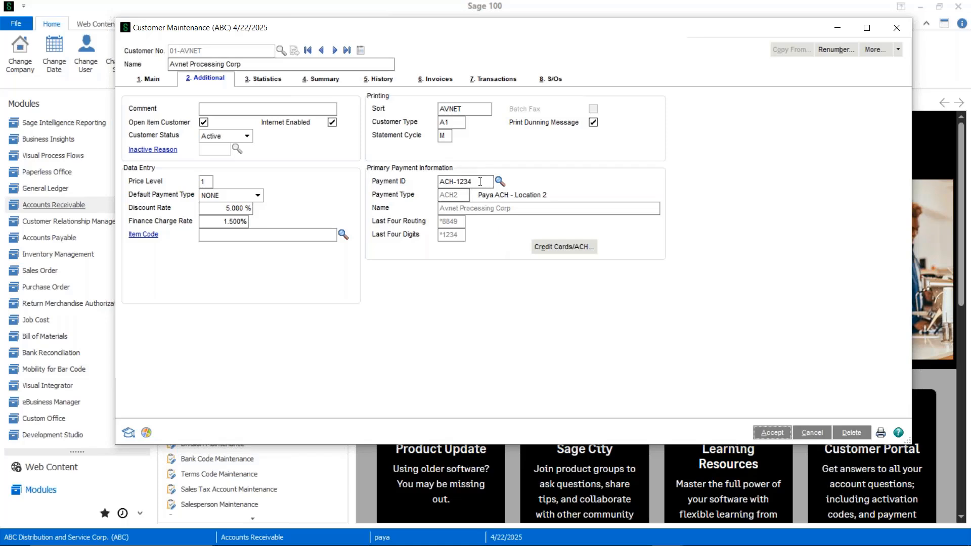
- Clear the primary payment ID, accept the customer record, and close Customer Maintenance
click(463, 181)
key(BackSpace)
key(Tab)
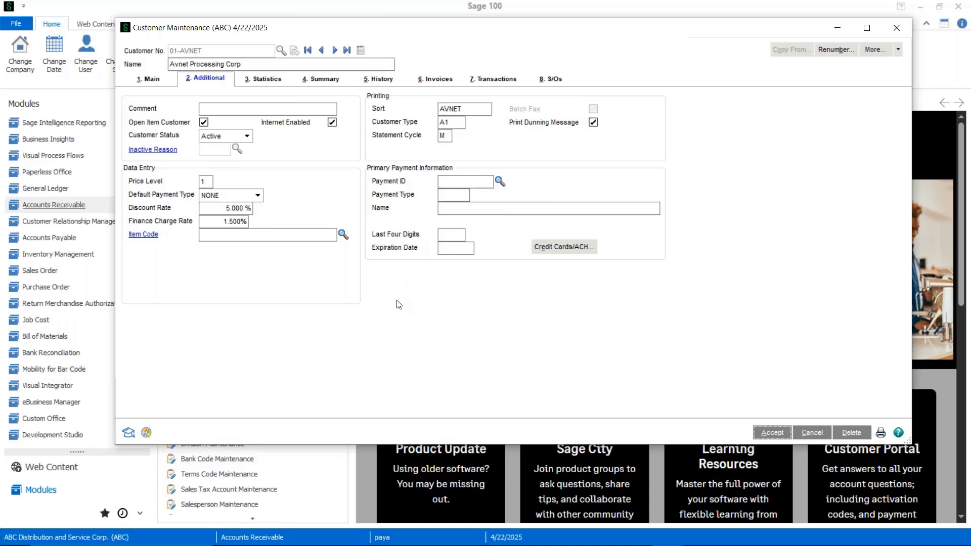
click(768, 435)
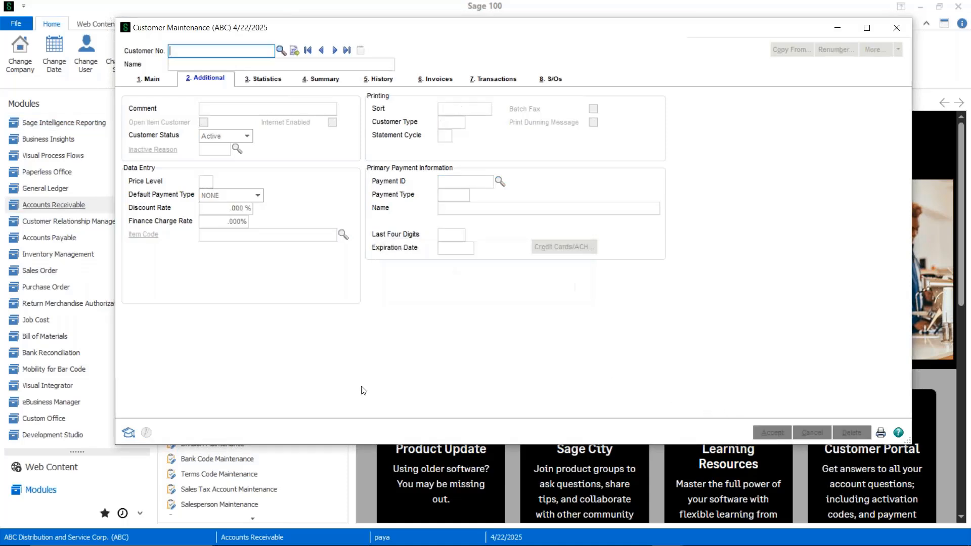
click(898, 28)
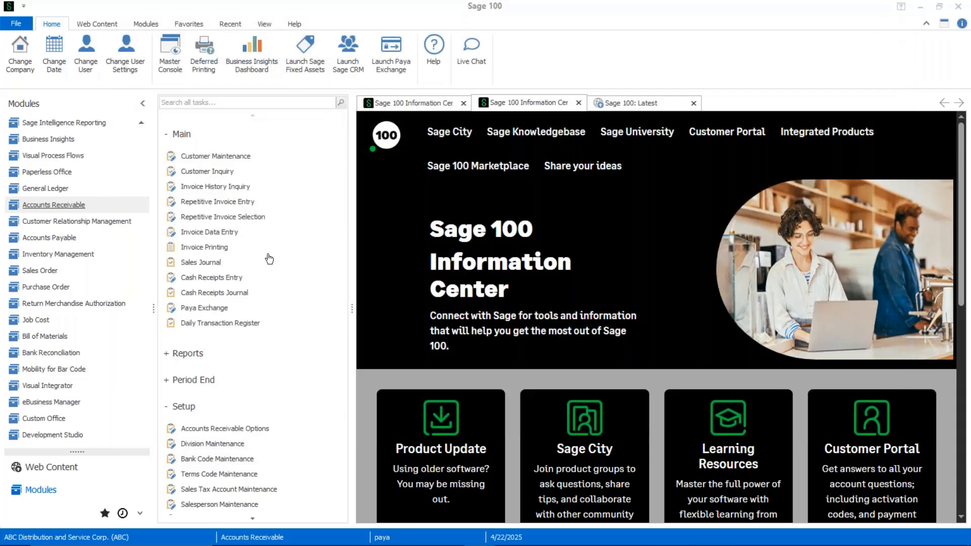
- Open Cash Receipts Entry, accept the next available batch, and assign the next deposit number
click(231, 279)
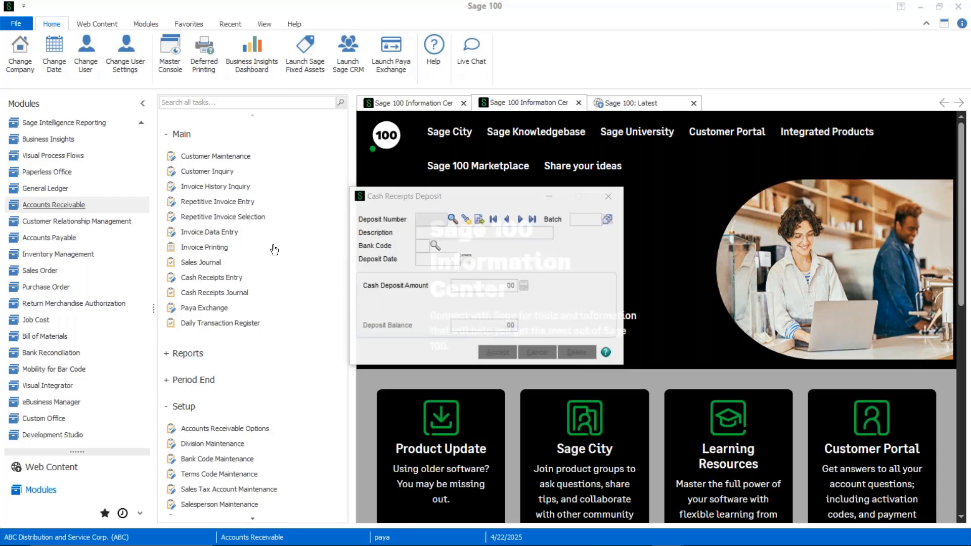
click(453, 178)
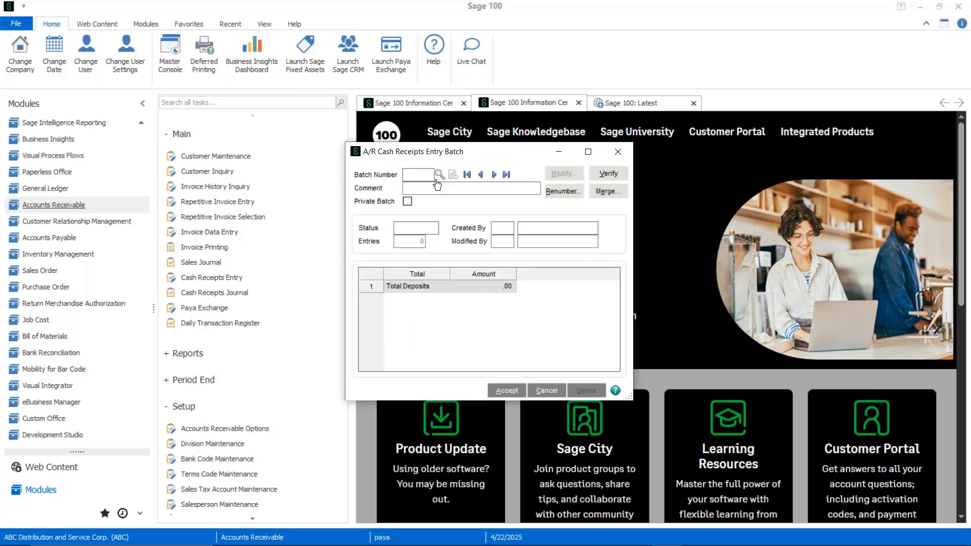
click(507, 391)
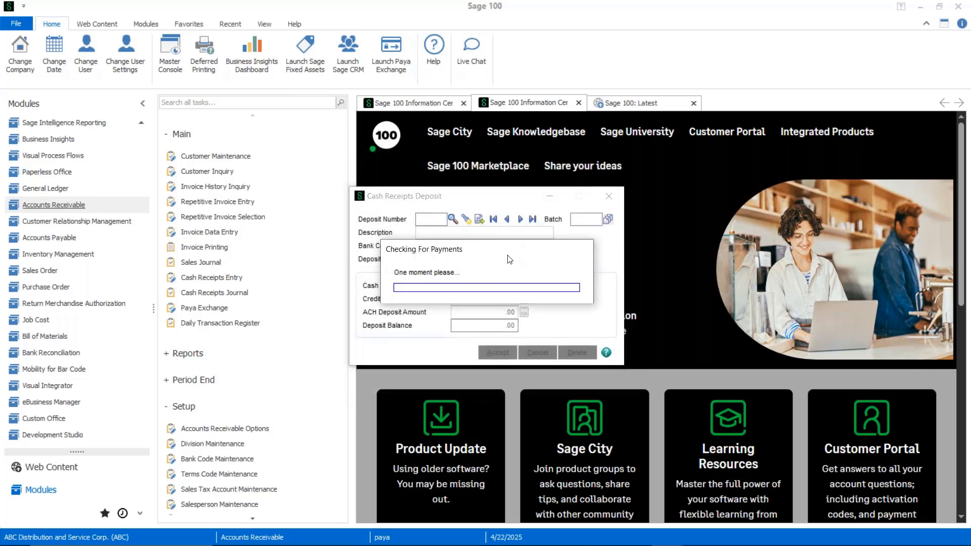
click(514, 212)
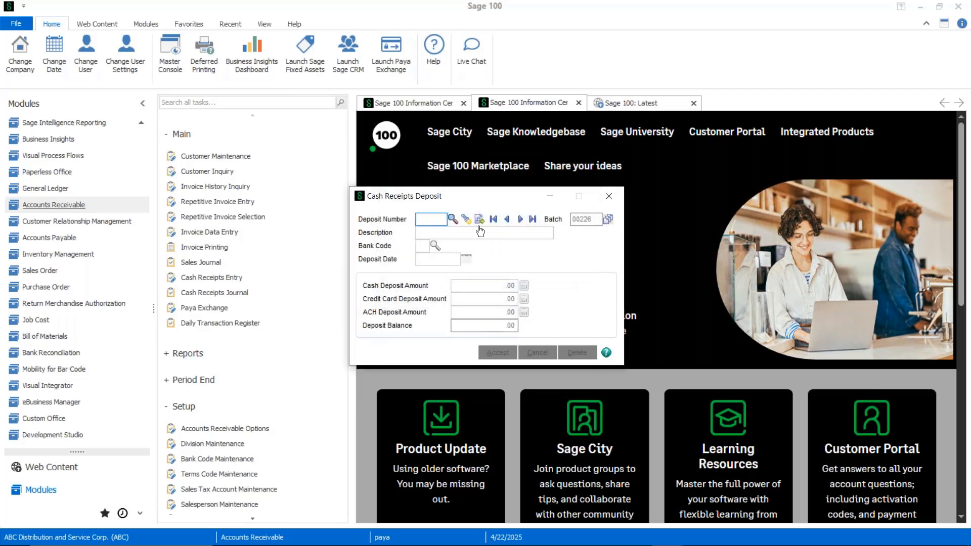
click(465, 219)
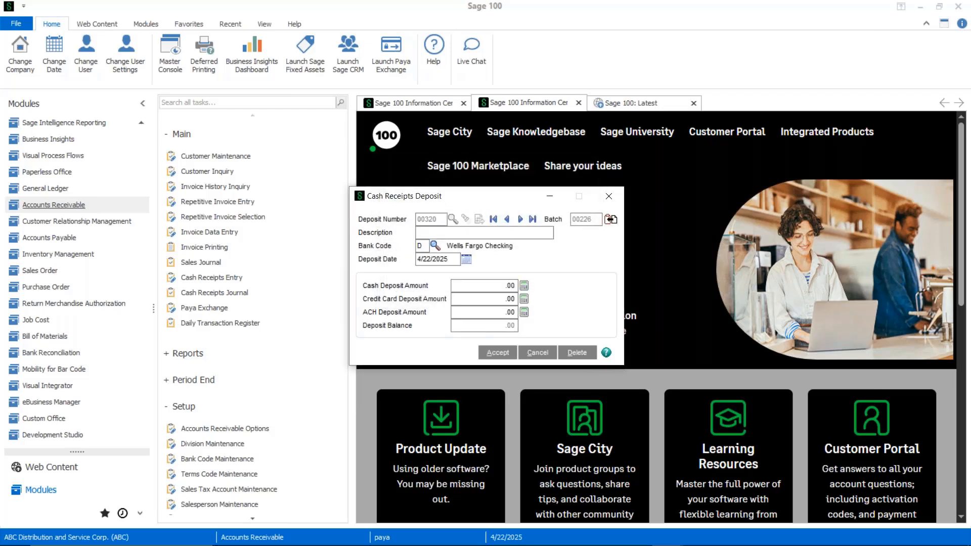
- Set the ACH deposit amount to 150 and accept the cash receipts deposit
click(473, 301)
click(484, 286)
click(486, 299)
click(489, 313)
text(150)
key(Tab)
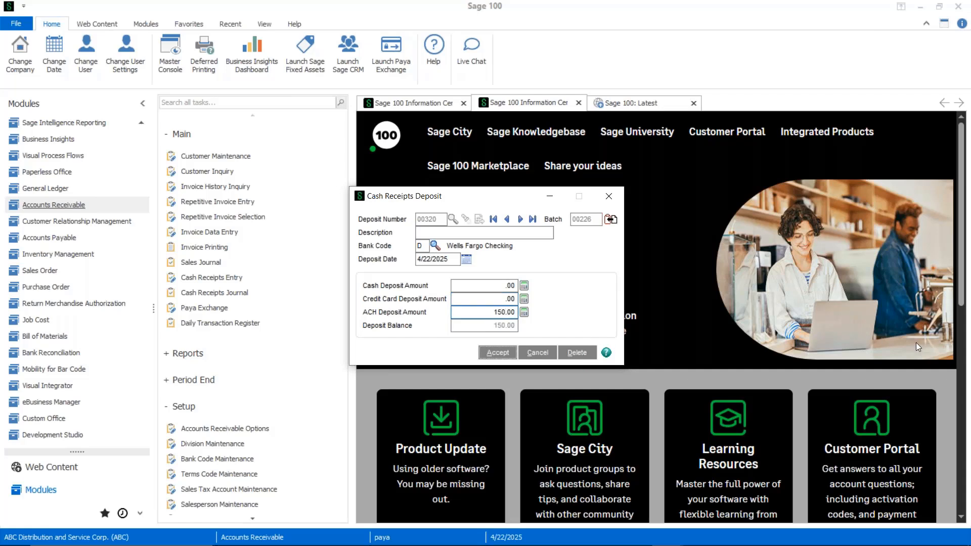
key(Return)
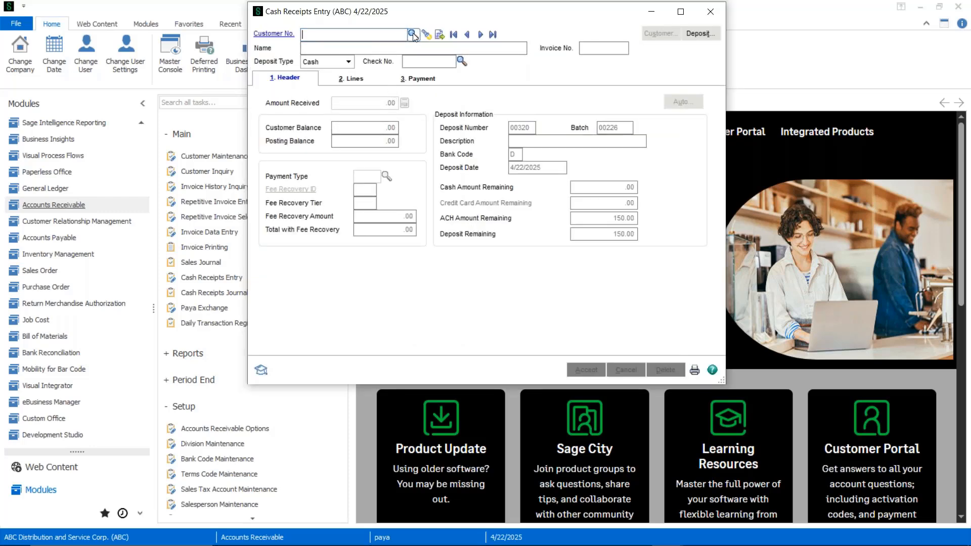
- Load Avnet Processing Corp in the cash receipt entry and set the amount received to 150
double_click(344, 248)
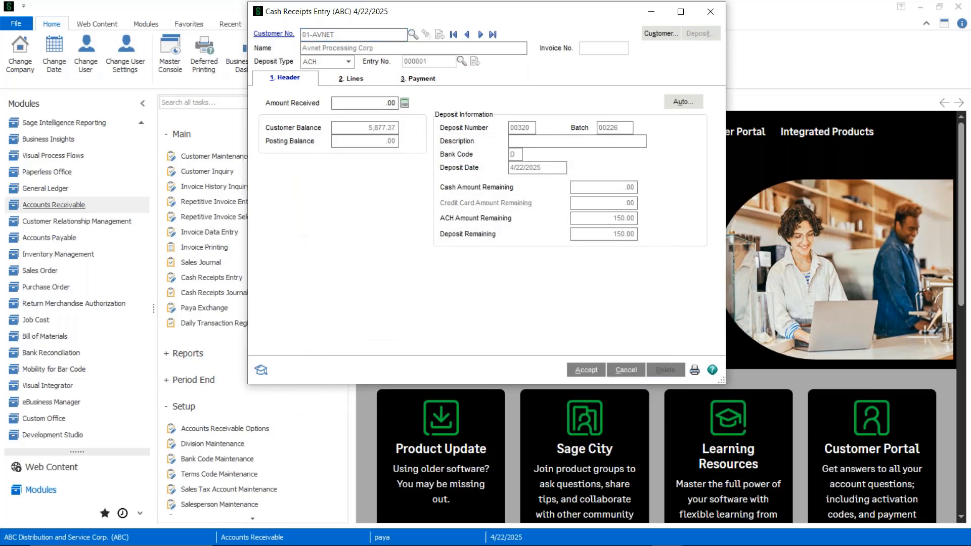
text(150)
key(Tab)
- Apply the receipt to the customer's 150.12 invoice dated 5/31/2025 as the first line of the entry
key(alt+2)
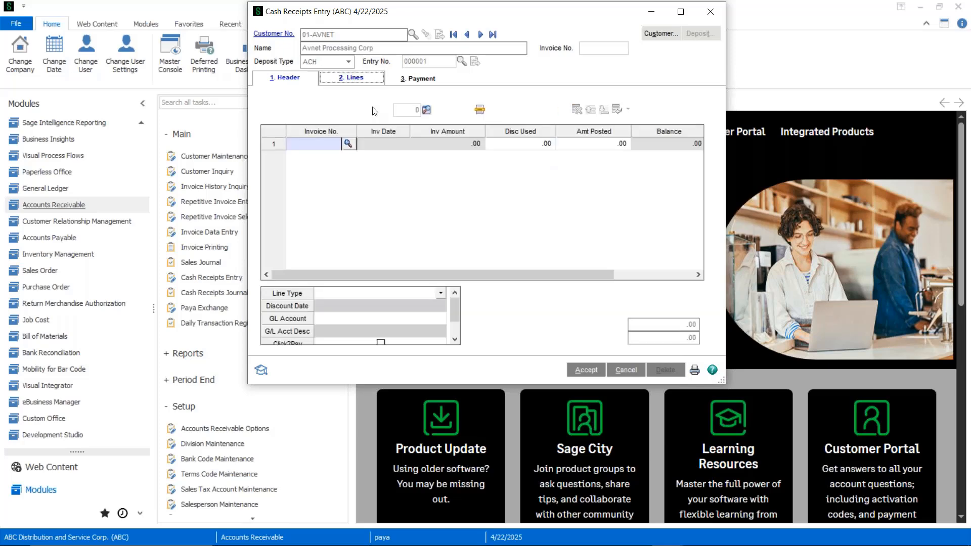
click(348, 144)
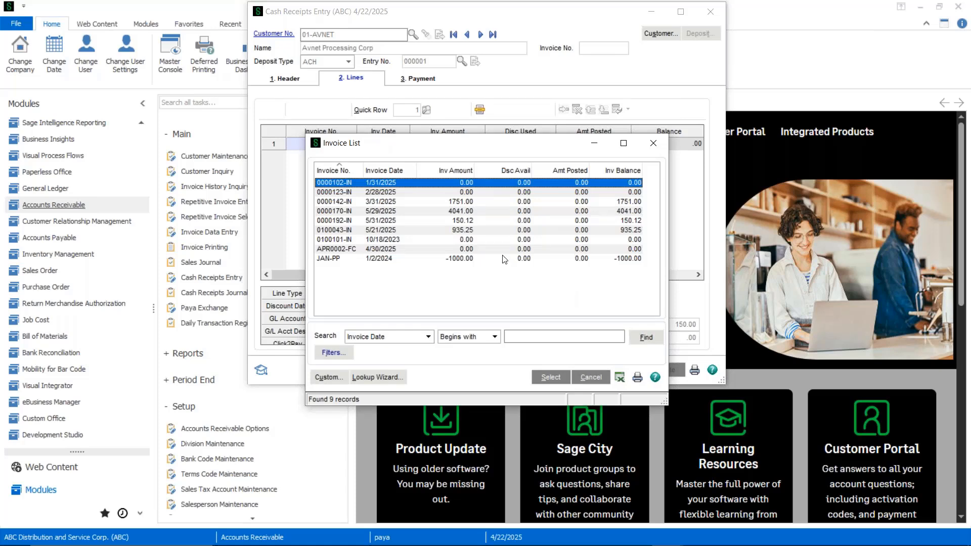
click(479, 222)
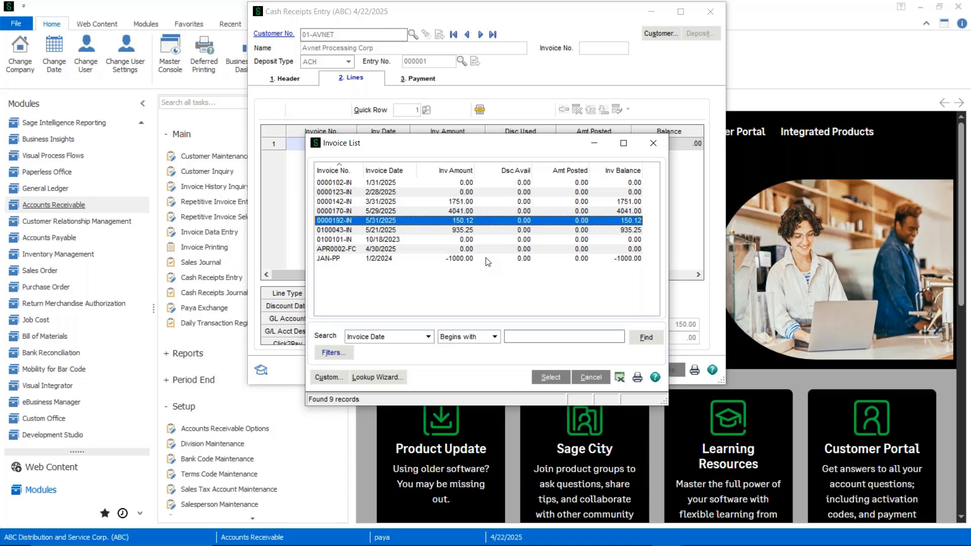
double_click(461, 225)
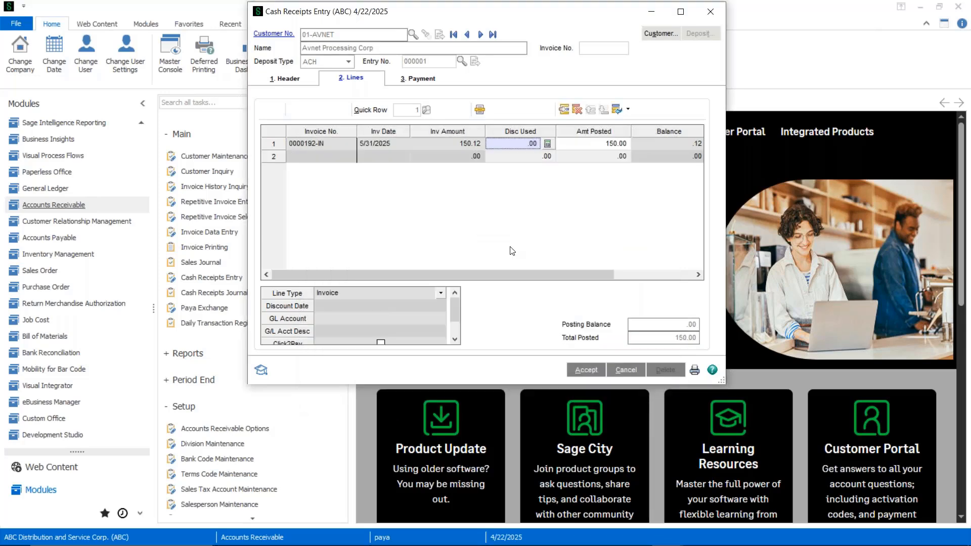
- Choose the customer's saved ACH checking account (payment type ACH2) as the payment method and accept the cash receipt
click(416, 79)
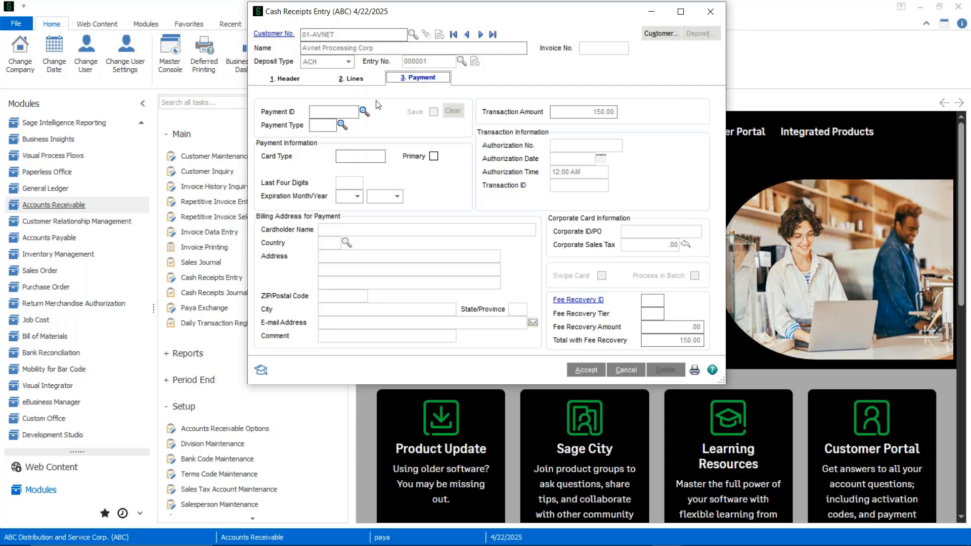
click(365, 111)
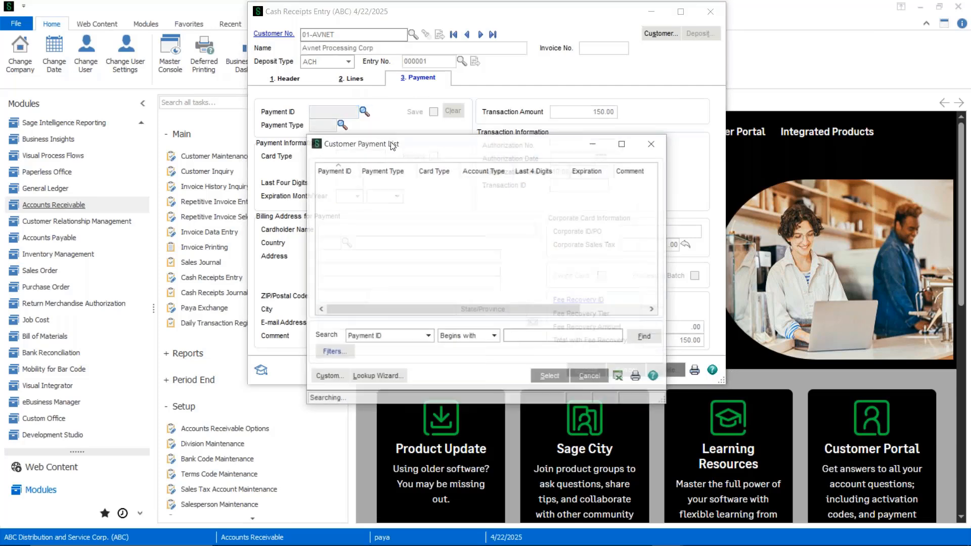
click(329, 193)
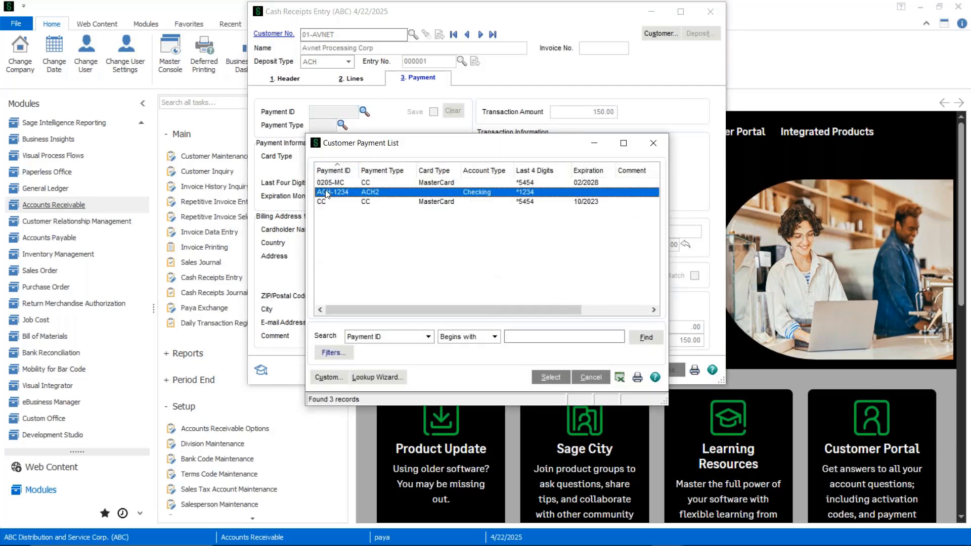
double_click(385, 194)
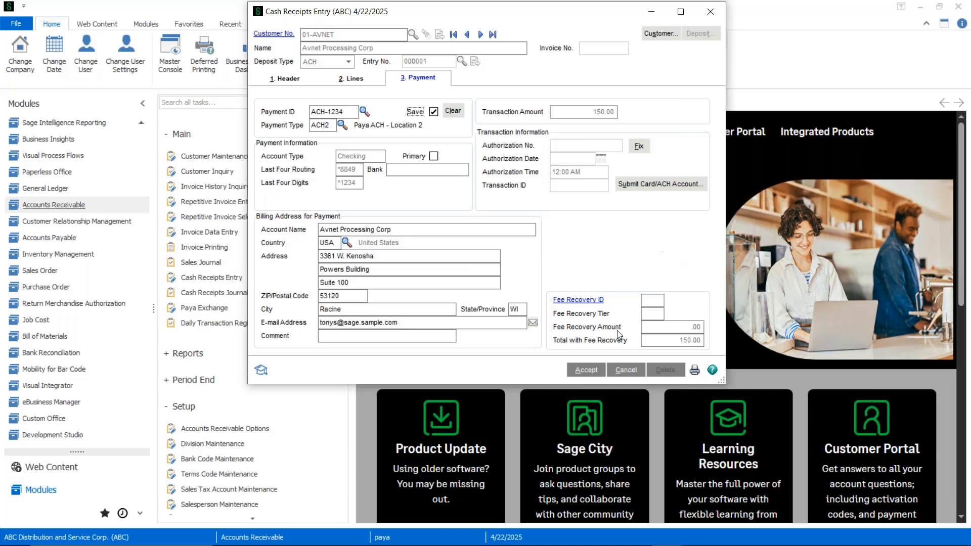
click(588, 373)
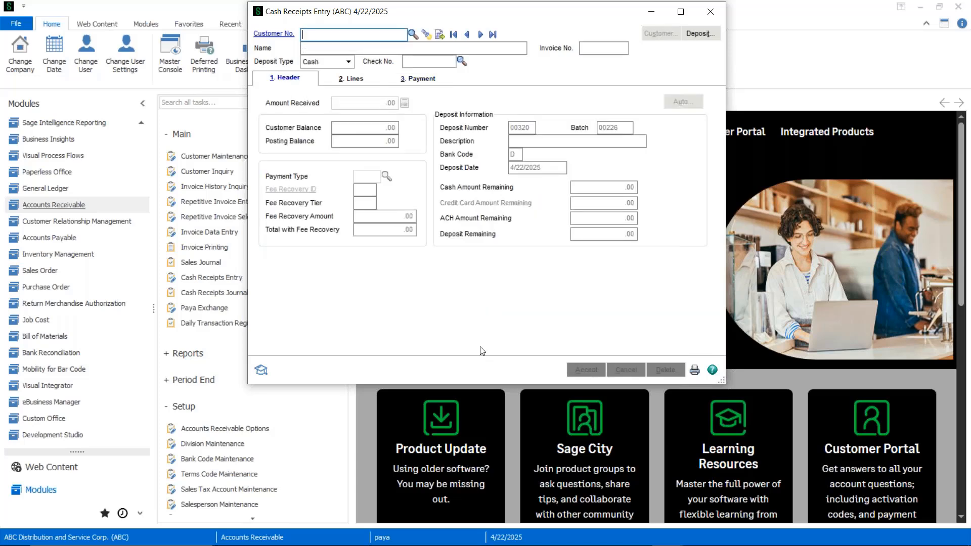
- Reopen the last cash receipt, examine its ACH payment details and Paya check information window, and close Cash Receipts Entry
click(493, 34)
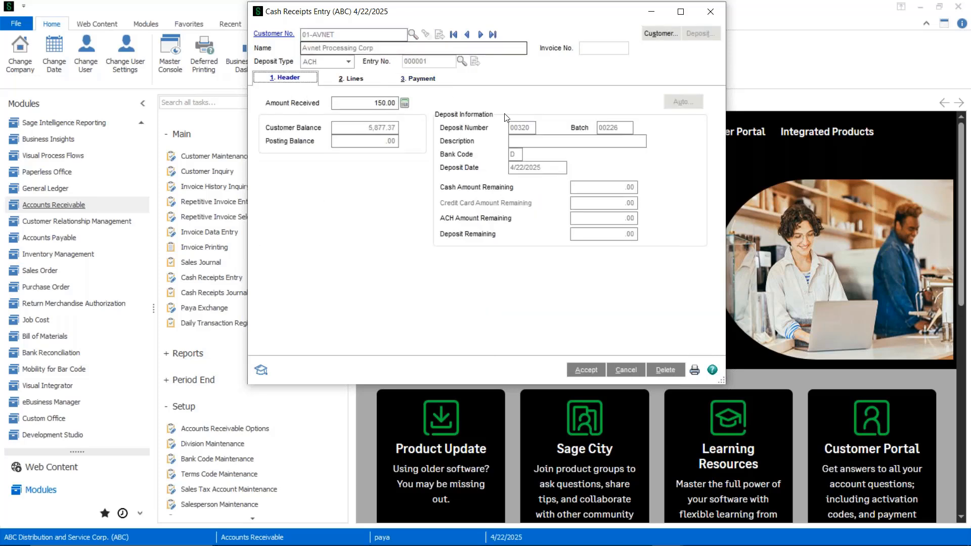
click(418, 78)
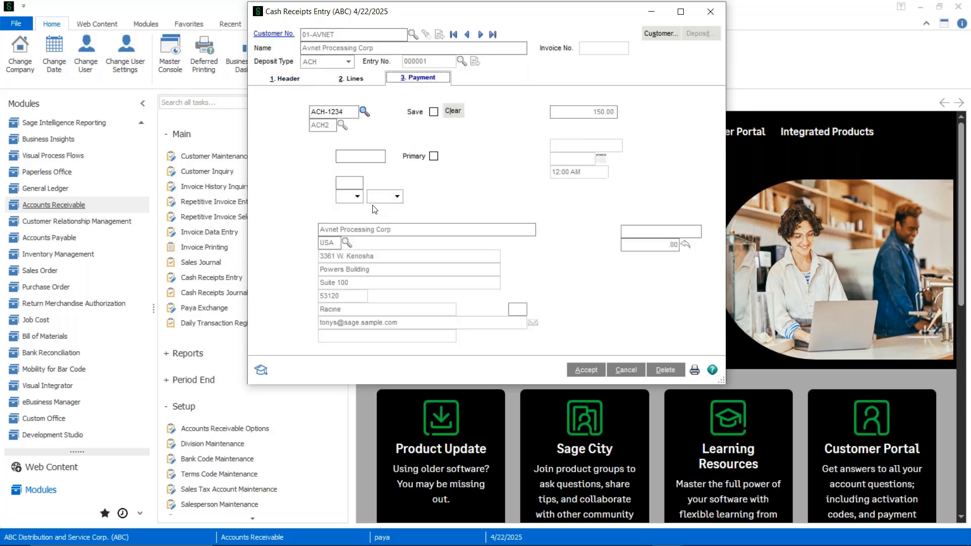
click(663, 186)
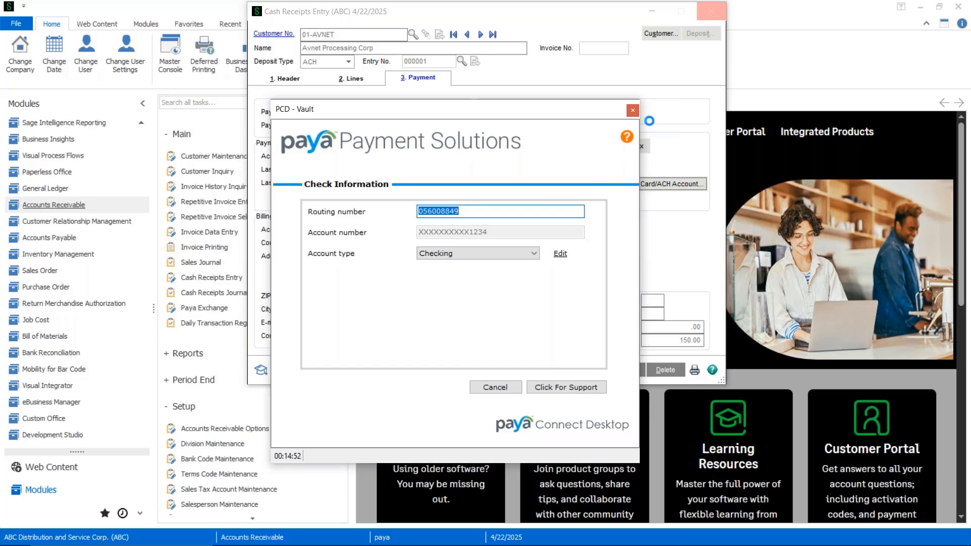
click(632, 111)
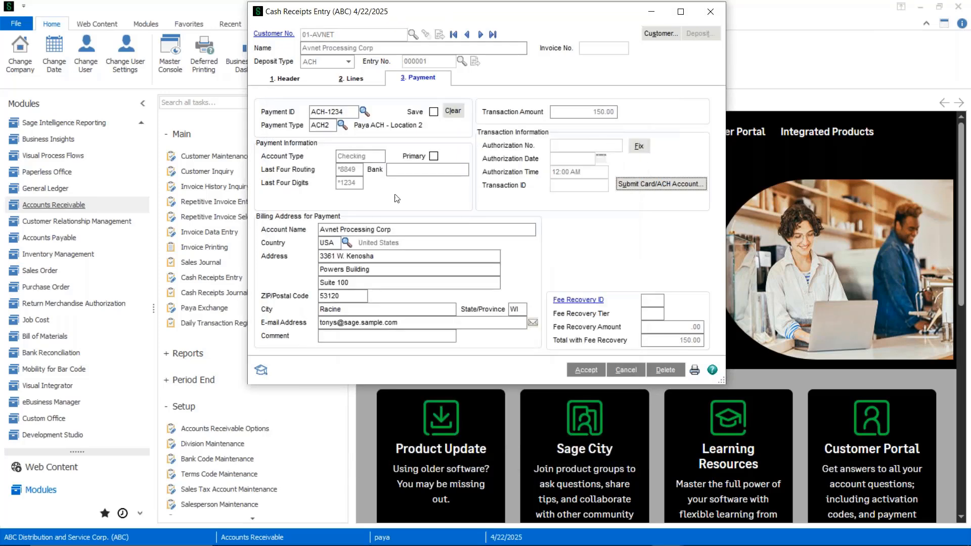
click(710, 11)
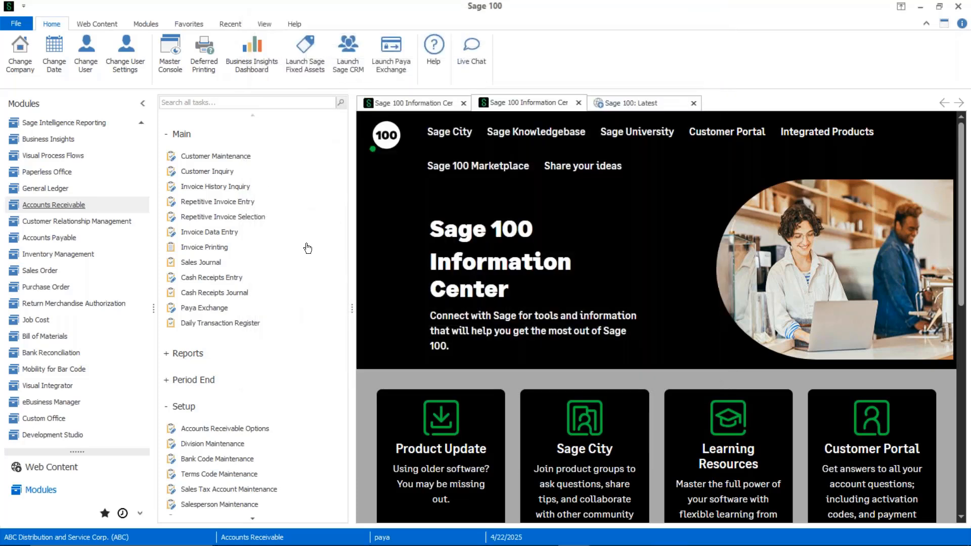
- Select batch 00226 for printing in the Cash Receipts Journal, proceed, and preview the journal with Perform Payment Processing enabled
click(237, 296)
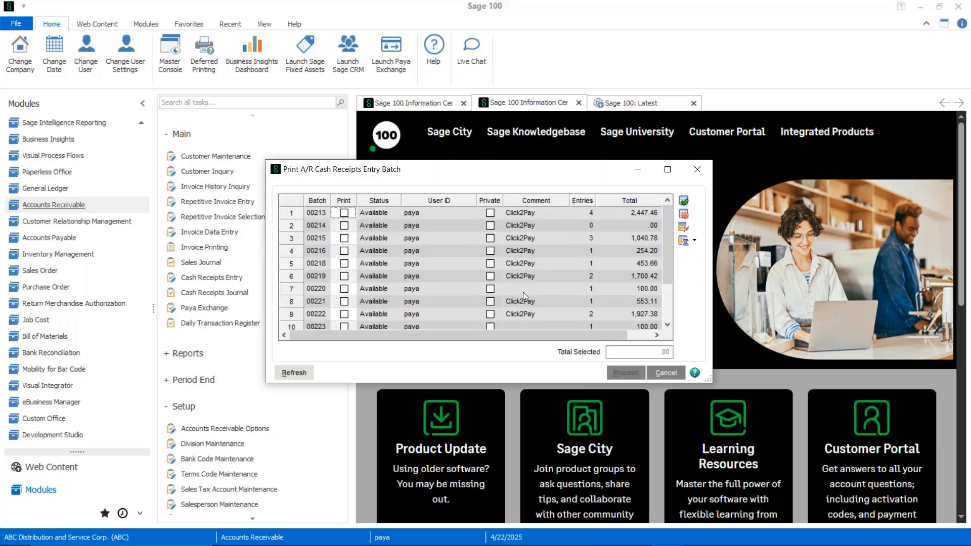
scroll(523, 293, down, 2)
click(489, 314)
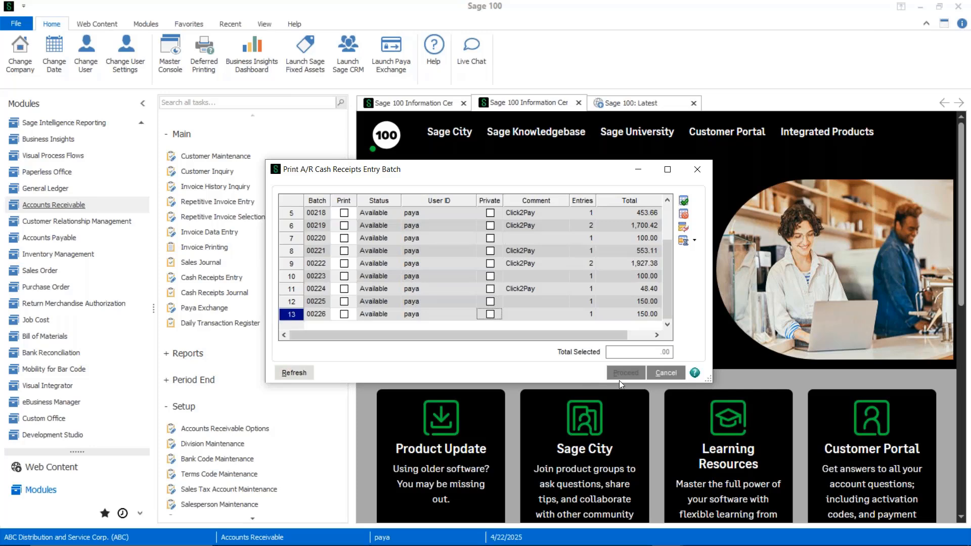
click(344, 315)
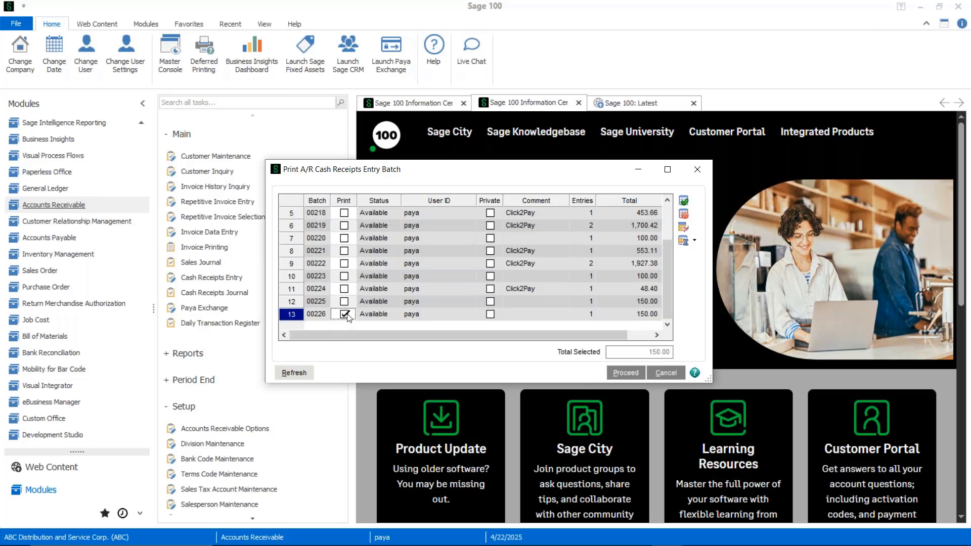
click(625, 373)
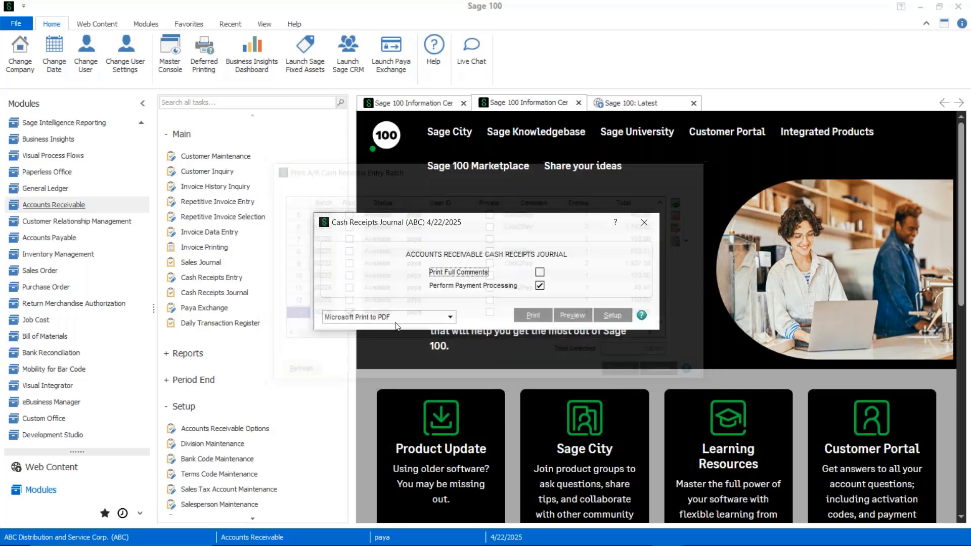
click(564, 315)
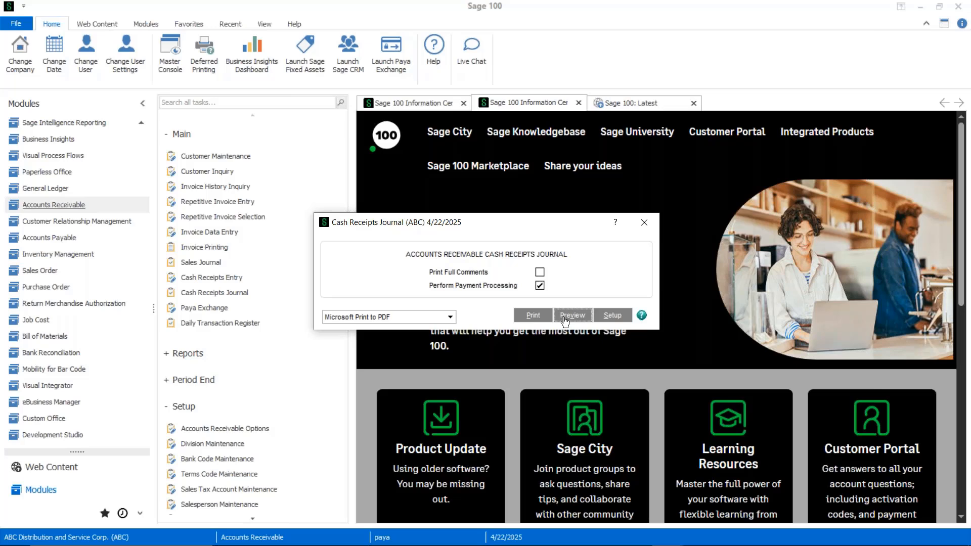
click(565, 316)
- Switch to the PowerPoint slide show and advance to the "Working with your Nuvei team" slide
mouse_move(605, 544)
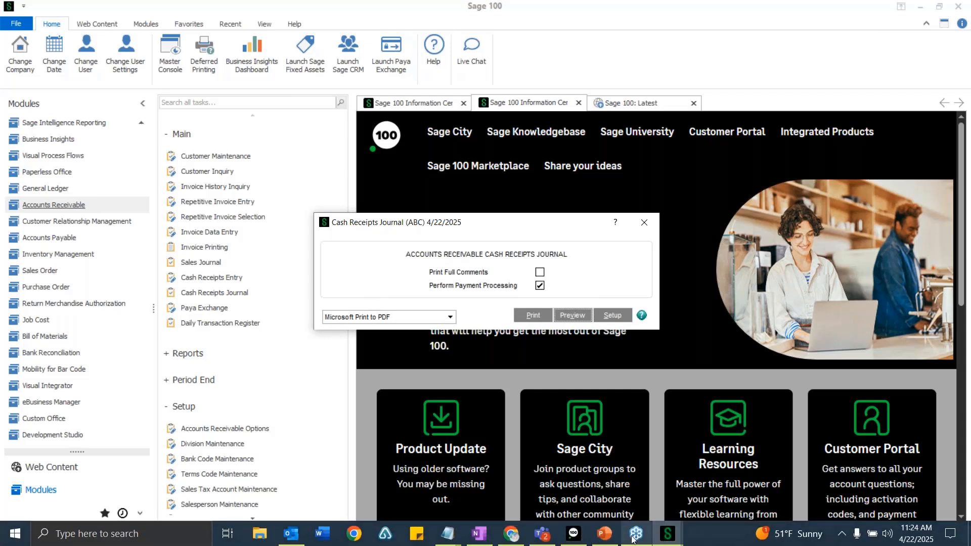
click(559, 436)
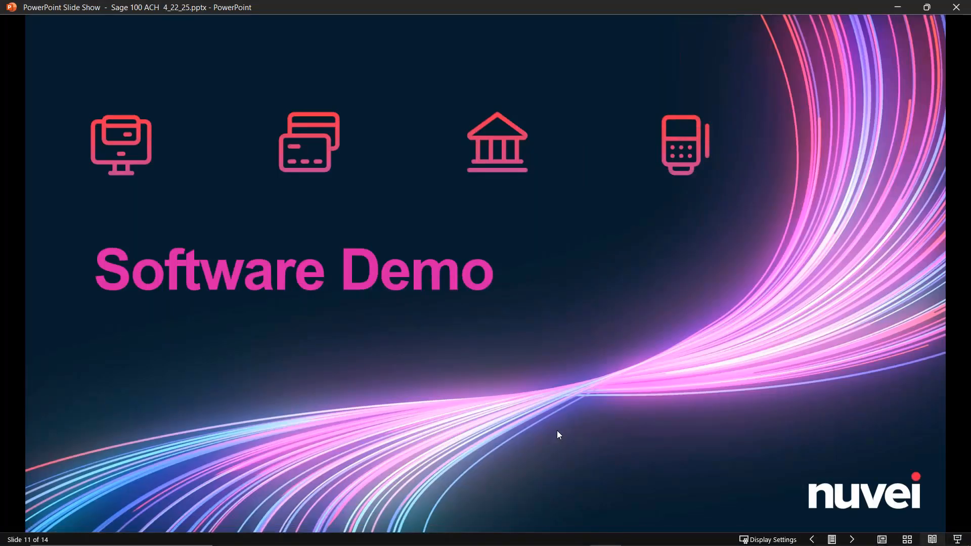
click(558, 431)
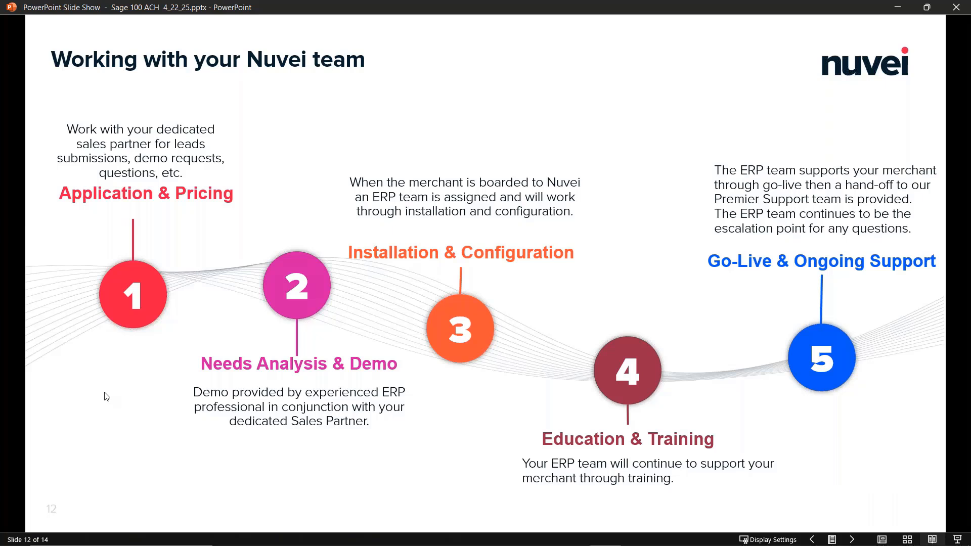